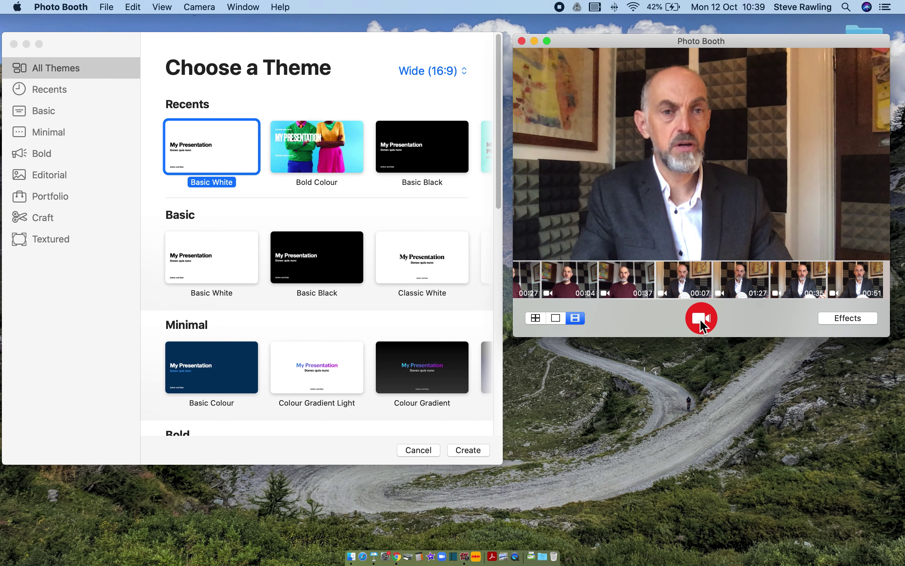
Step: Record a talking-to-camera video clip about 42 seconds long in Photo Booth
click(702, 318)
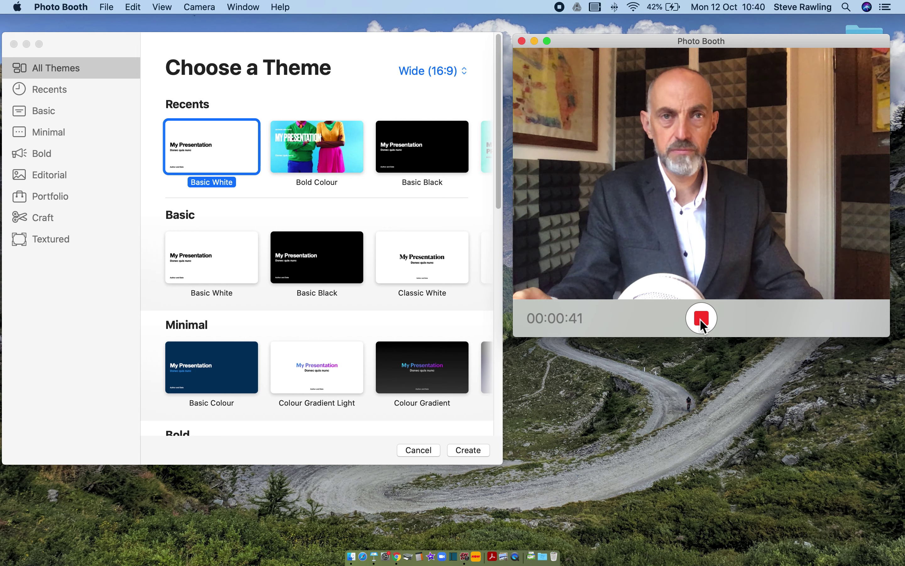
click(702, 320)
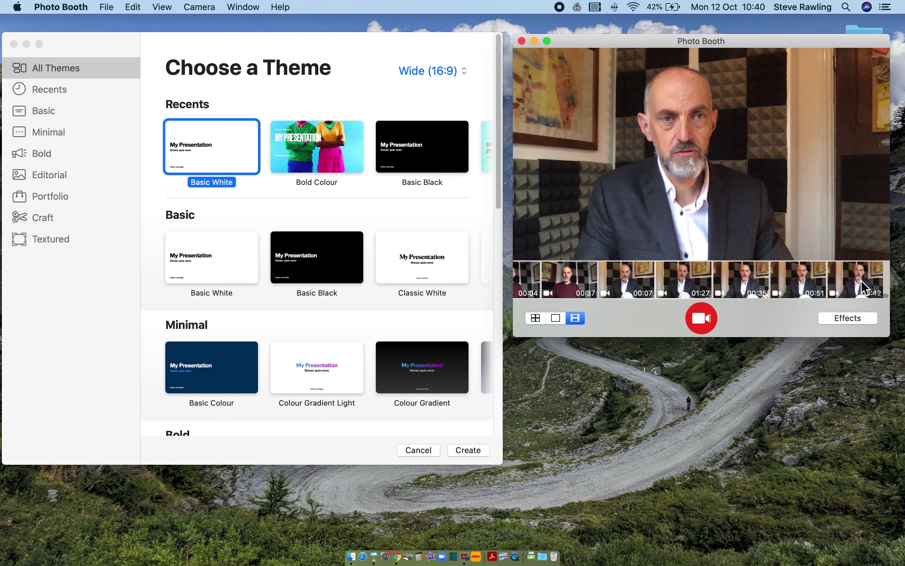
Step: Create a Basic White 16:9 Keynote presentation and place the newly recorded Photo Booth clip on its title slide
click(468, 450)
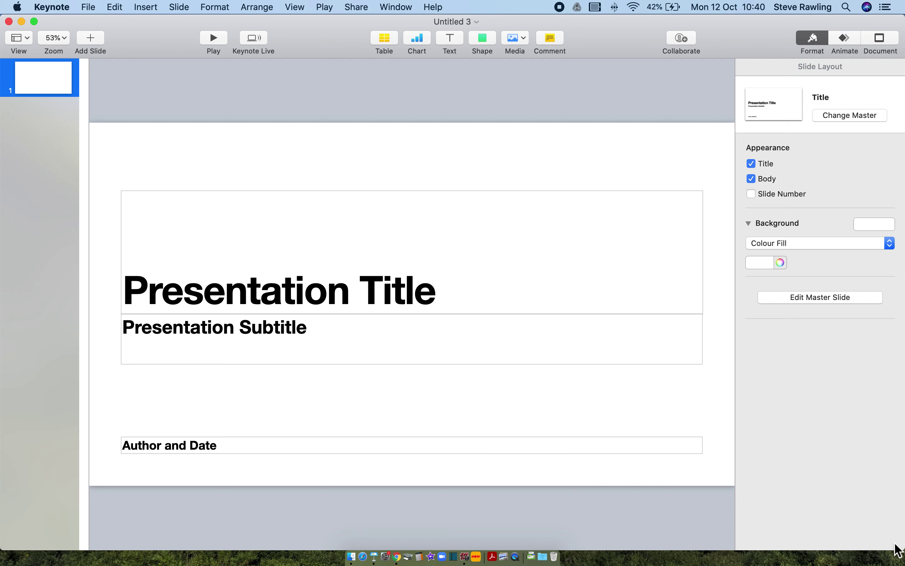
drag(900, 543, 745, 504)
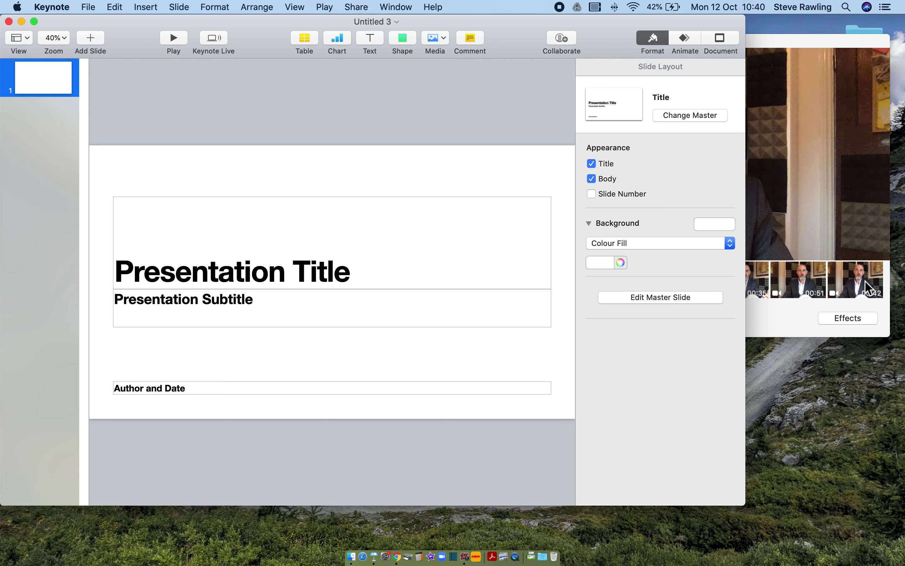
click(865, 281)
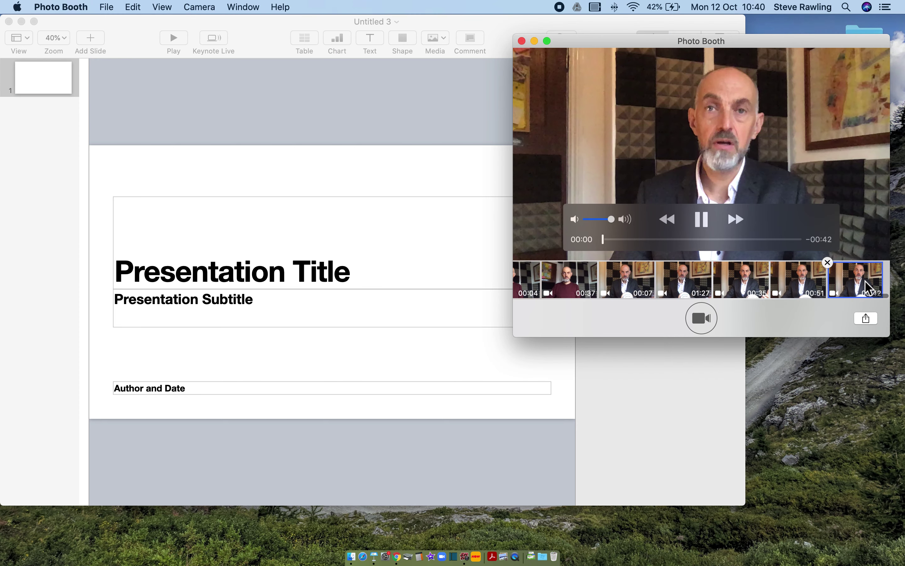
click(703, 221)
drag(859, 285, 360, 290)
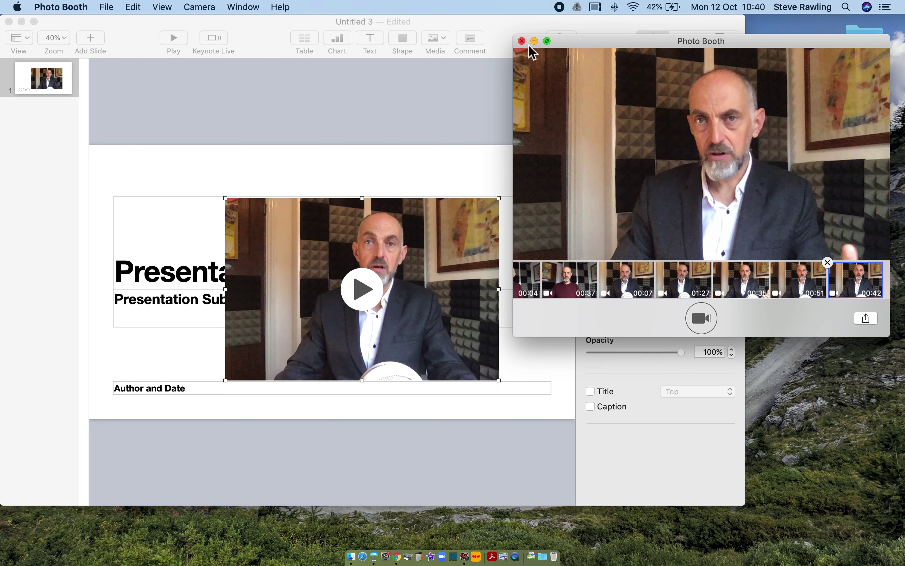
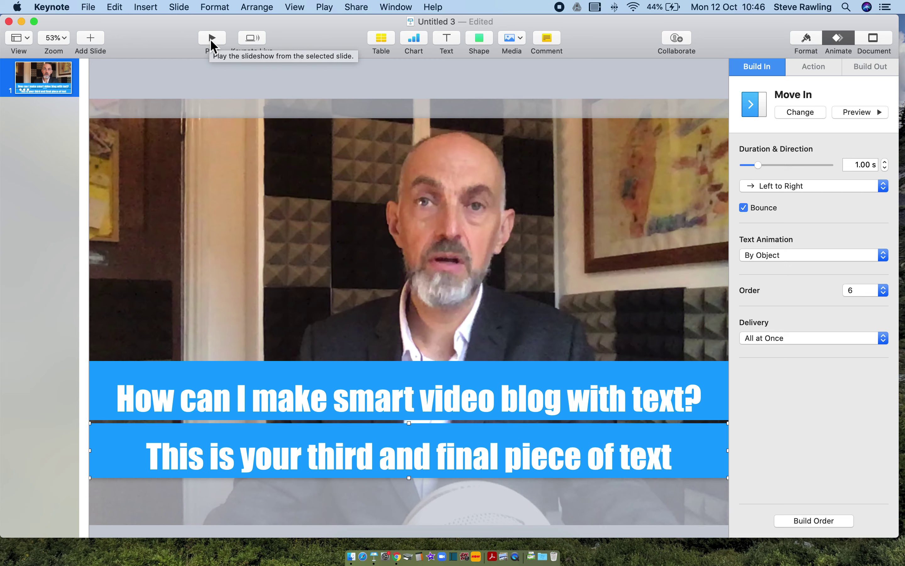
Step: Record the slideshow with audio, advancing through every text build on the slide, and exit the presenter display after stopping the recording
click(325, 7)
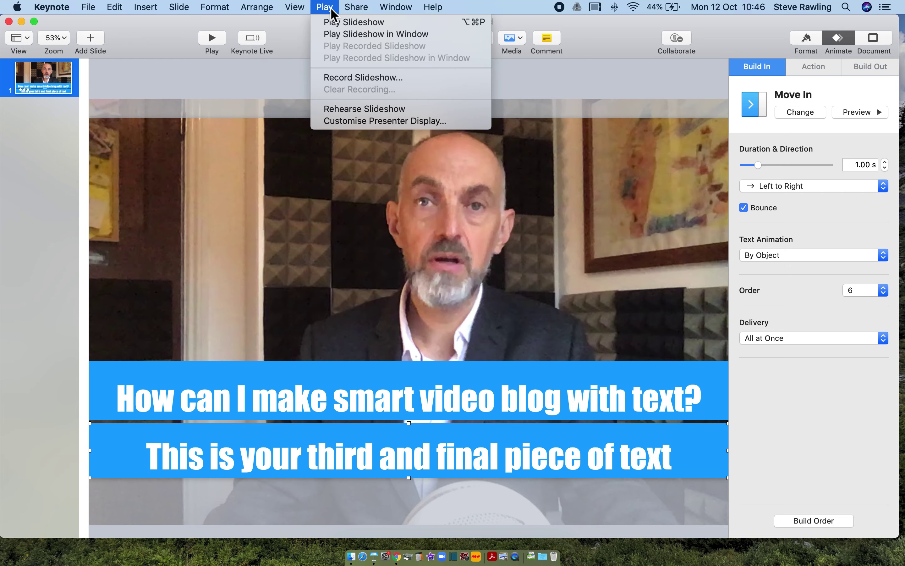
click(370, 77)
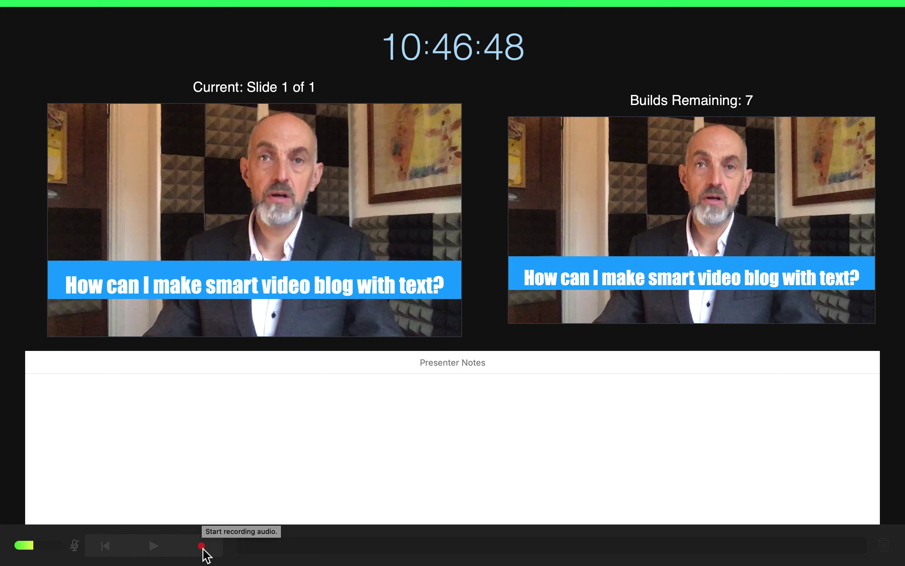
click(206, 546)
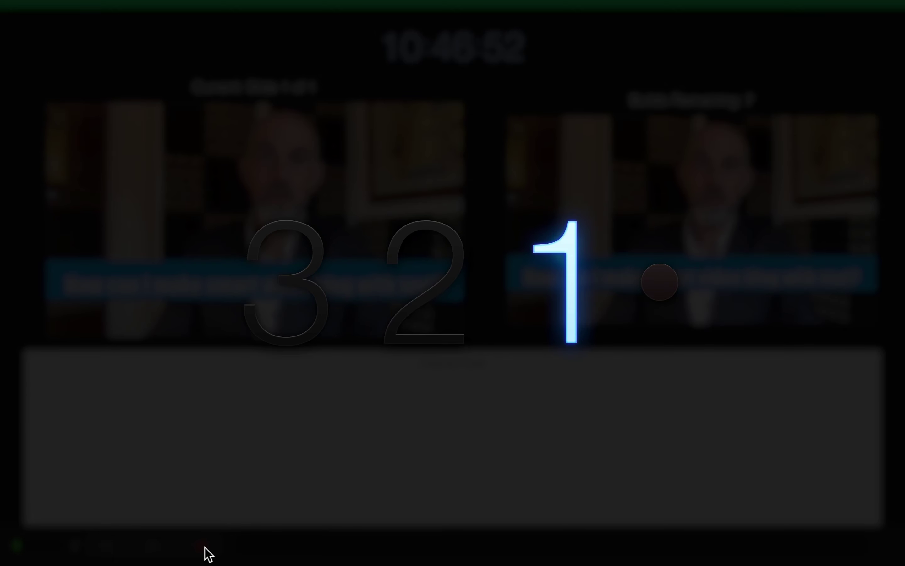
key(Right)
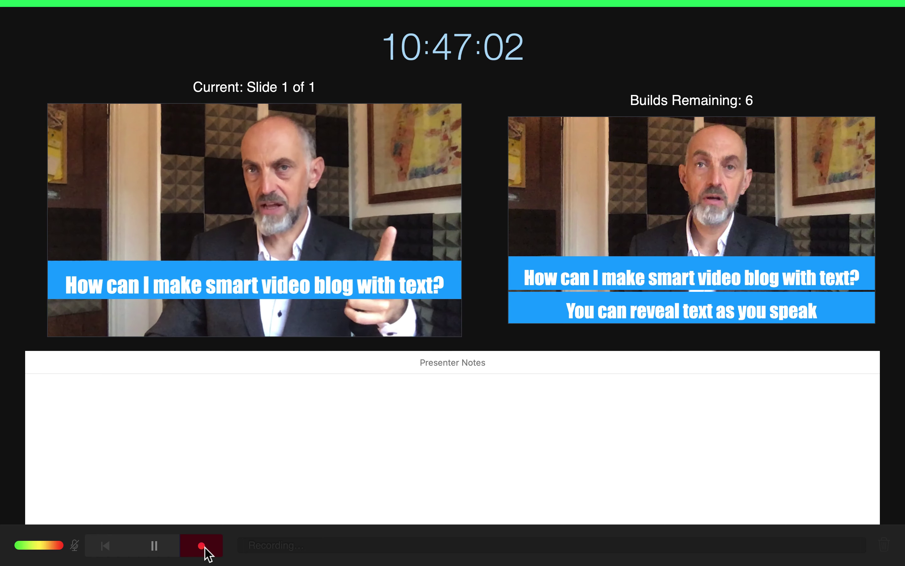
key(Right)
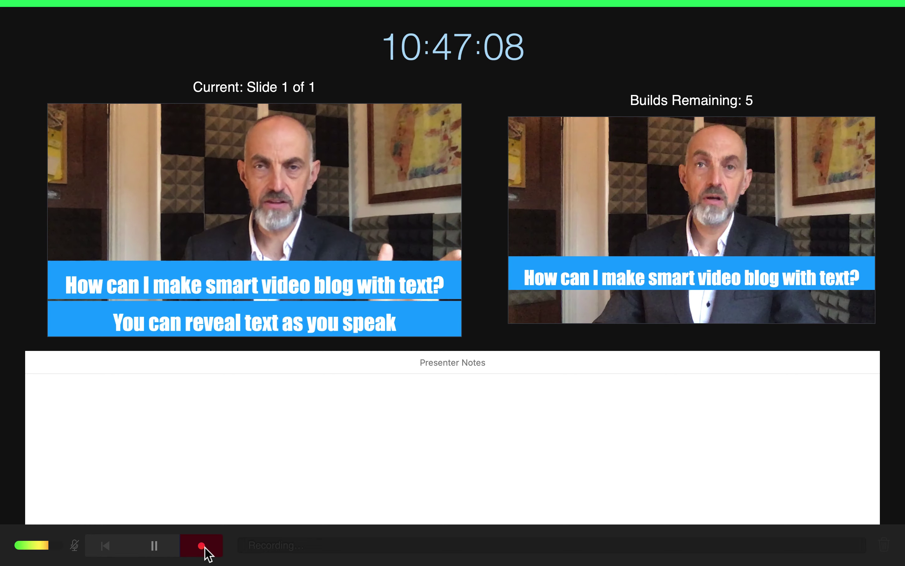
key(Right)
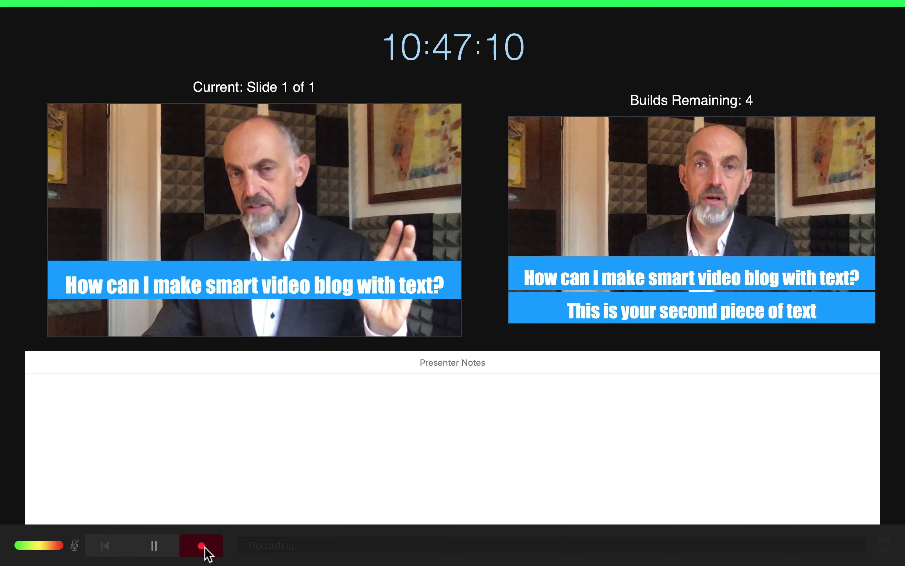
key(Right)
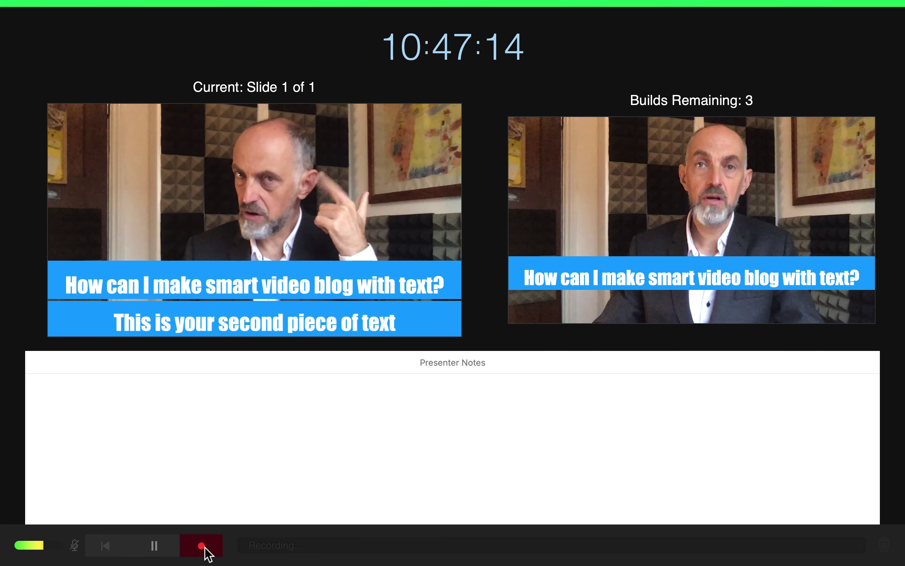
key(Right)
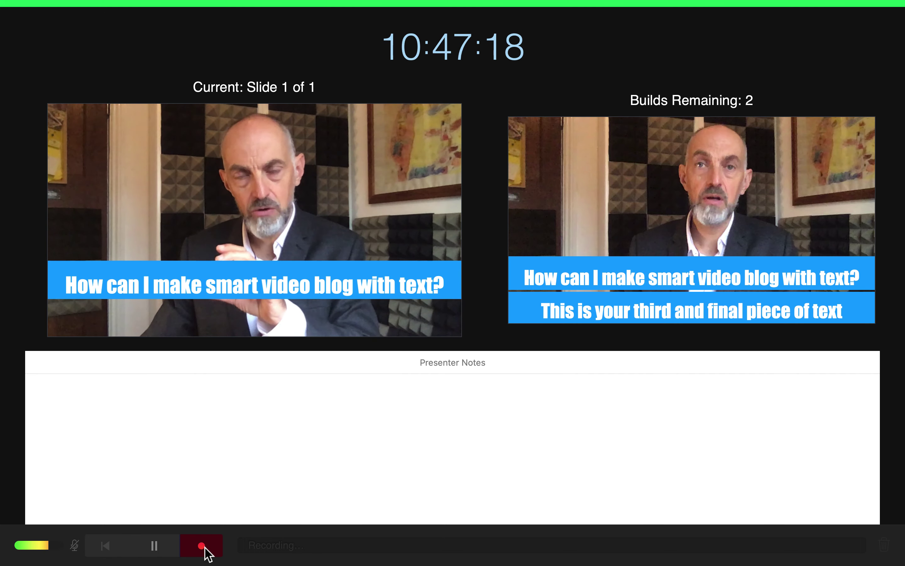
key(Right)
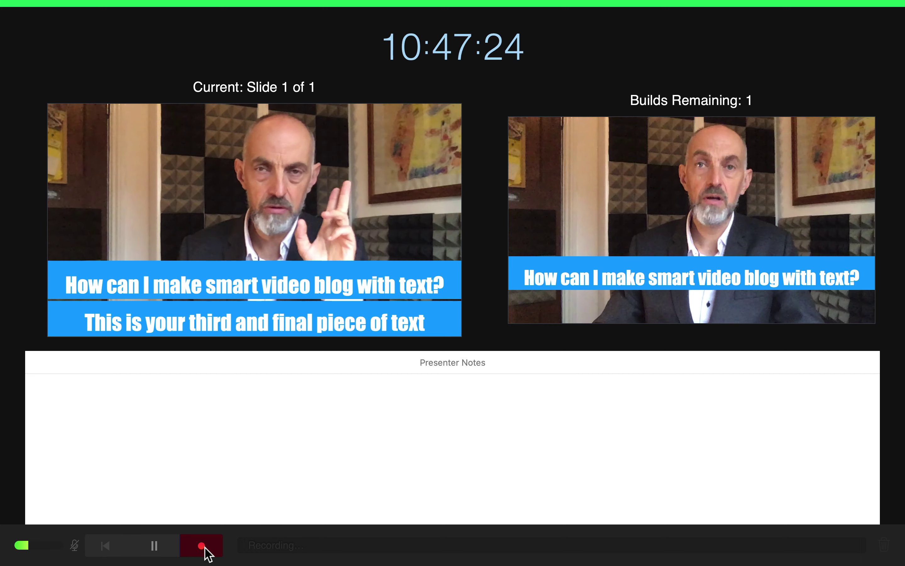
key(Right)
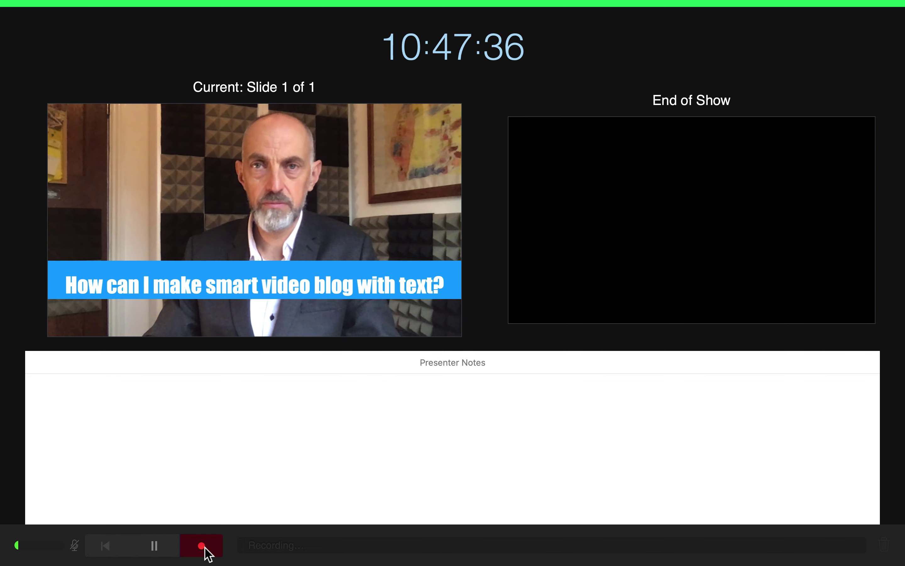
click(204, 547)
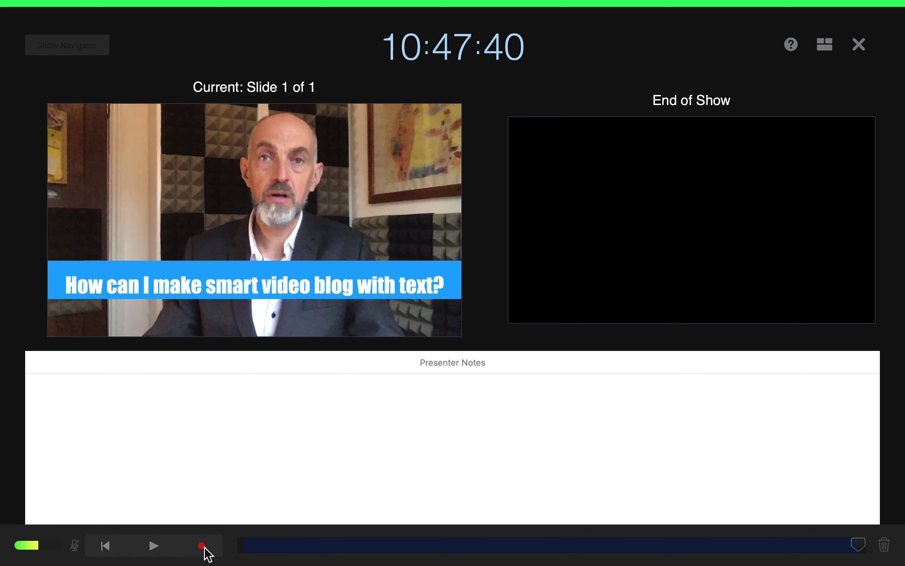
click(860, 44)
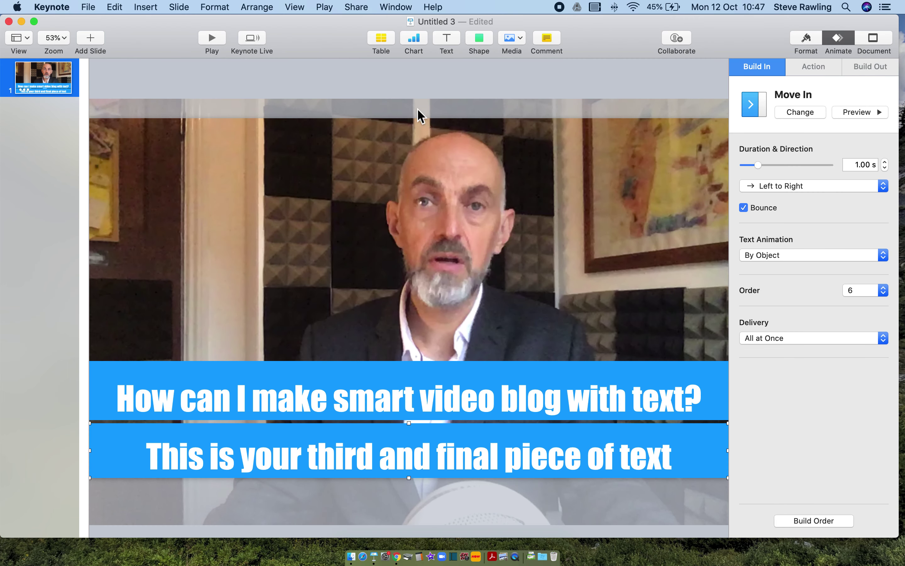
Step: Export the presentation as a 720p movie using Slideshow Recording playback, saved on the Desktop as "how to make smart video"
click(88, 8)
mouse_move(135, 138)
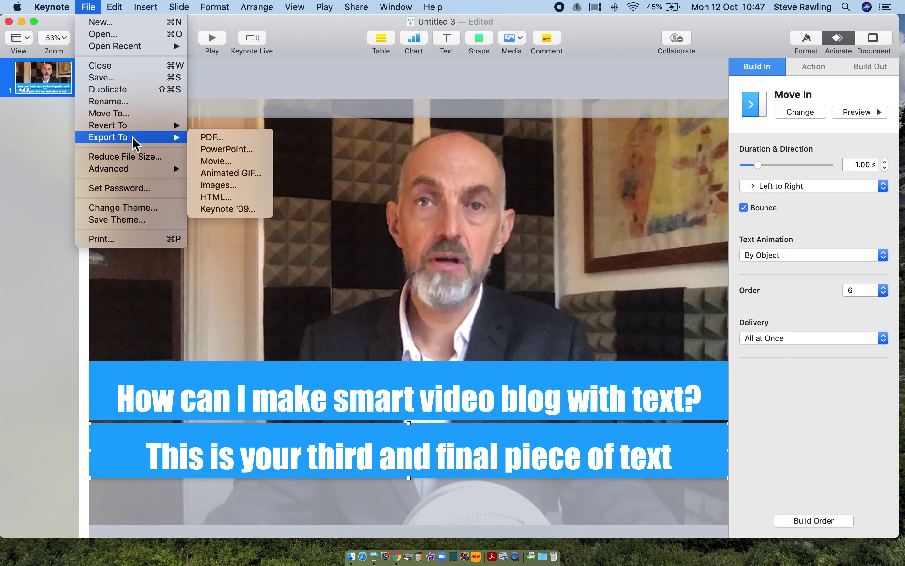
click(223, 163)
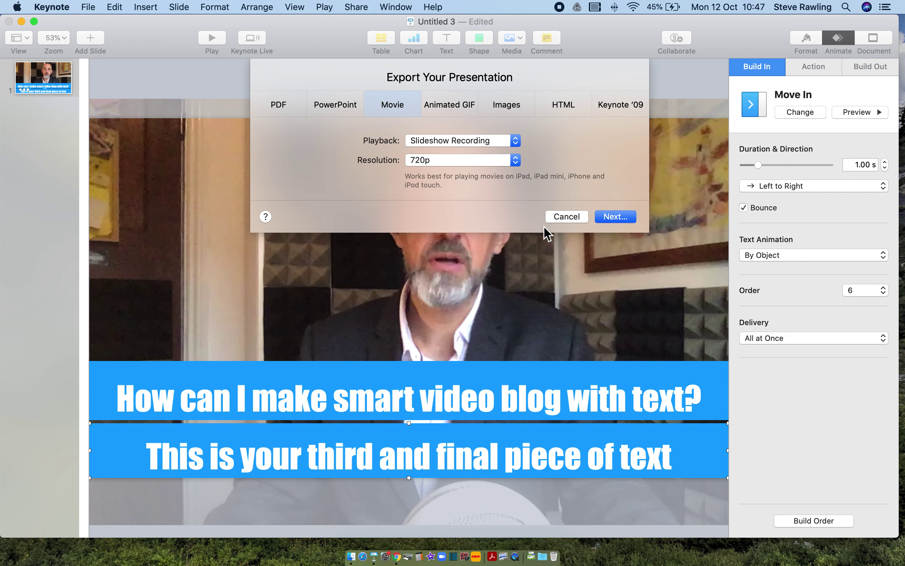
click(614, 216)
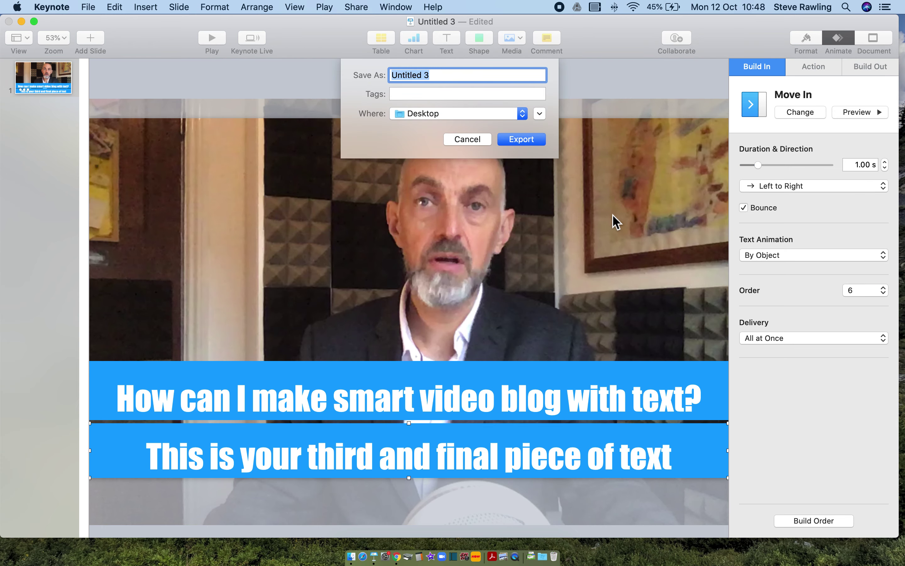
text(how to)
key(BackSpace)
key(BackSpace)
text(to make smart video)
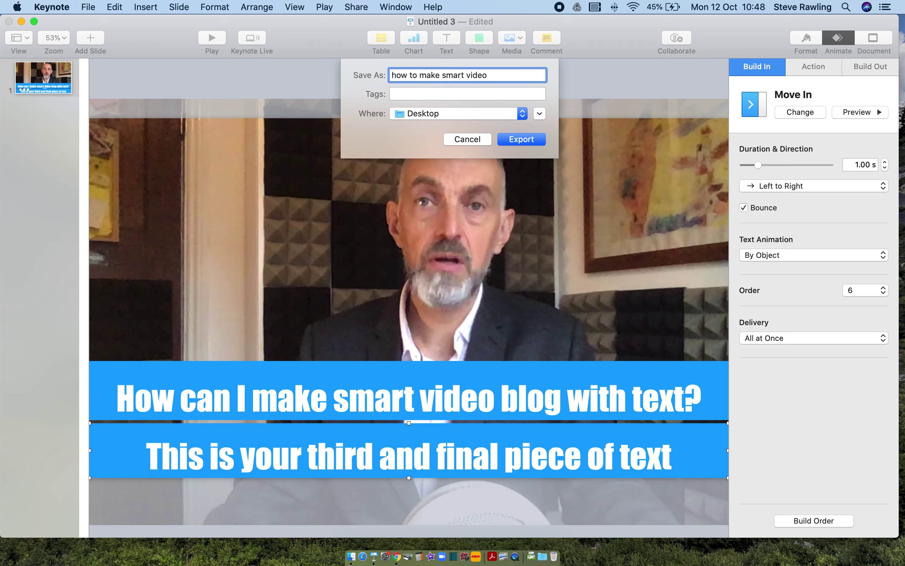
click(532, 141)
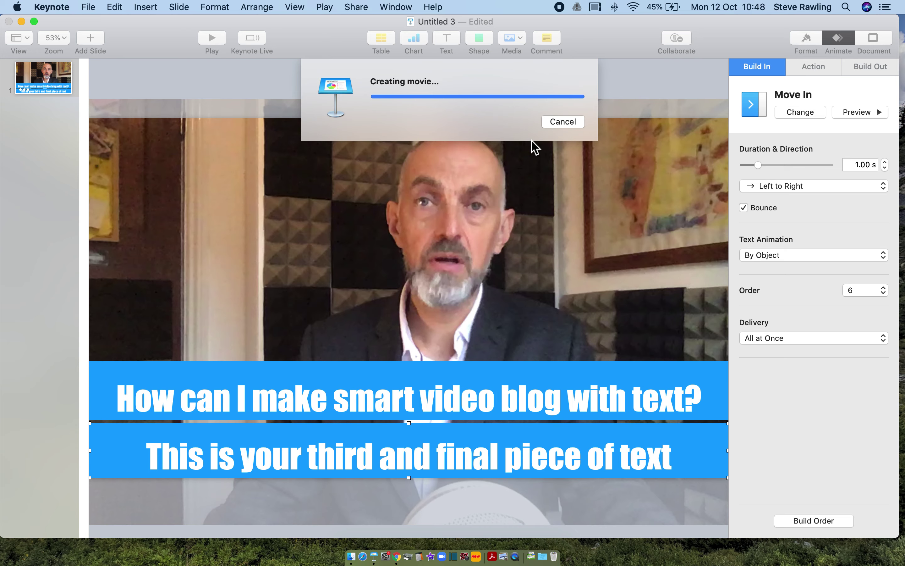
Step: Minimize the presentation, open the exported "how to make smart video" movie in QuickTime Player, and play its opening seconds
click(21, 22)
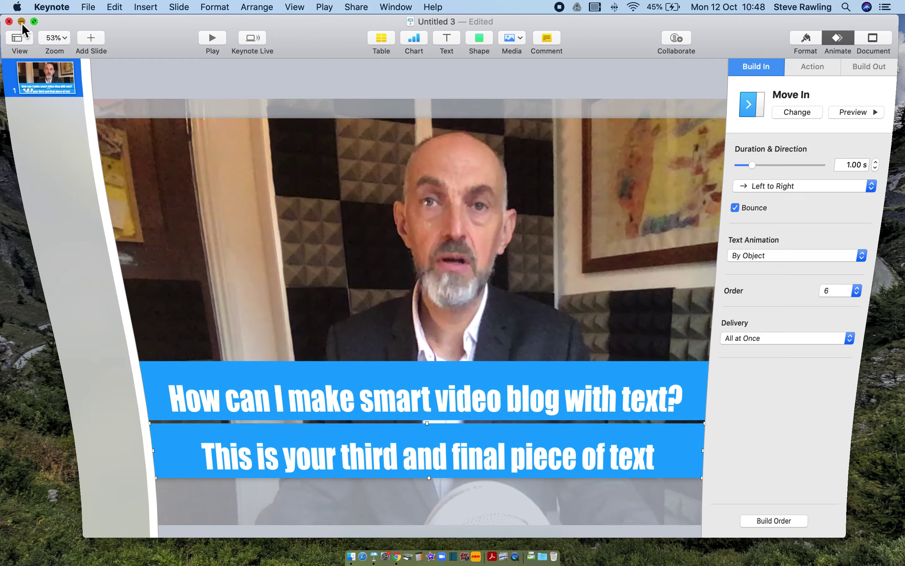
mouse_move(876, 44)
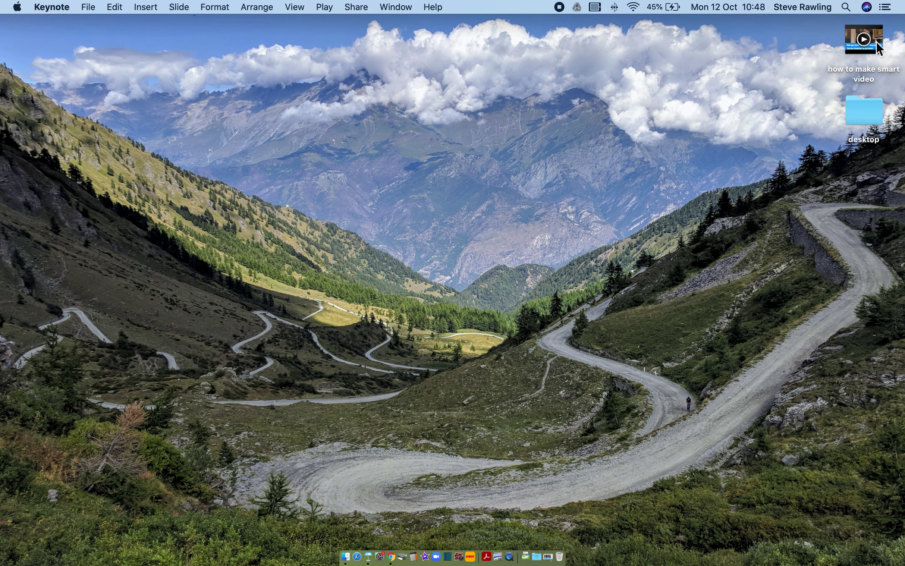
right_click(877, 47)
mouse_move(824, 63)
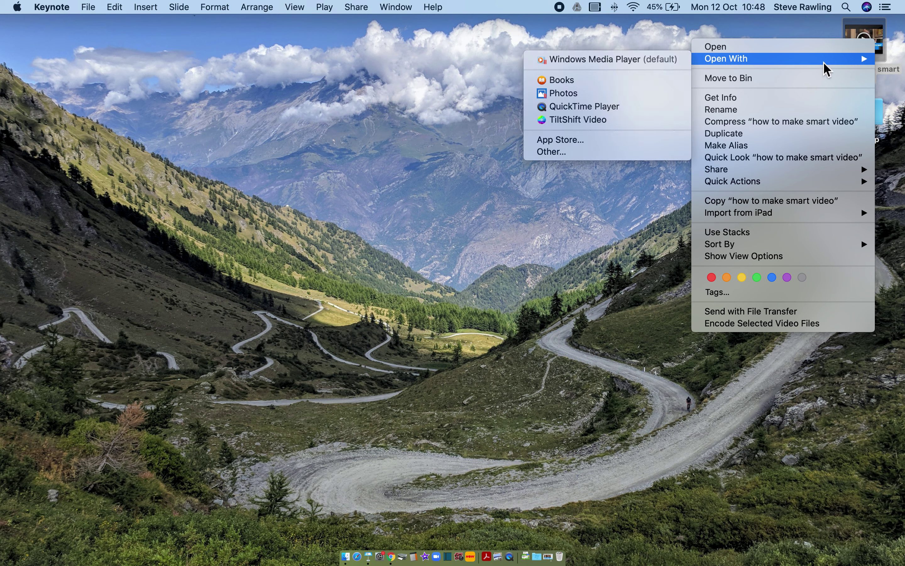
click(573, 110)
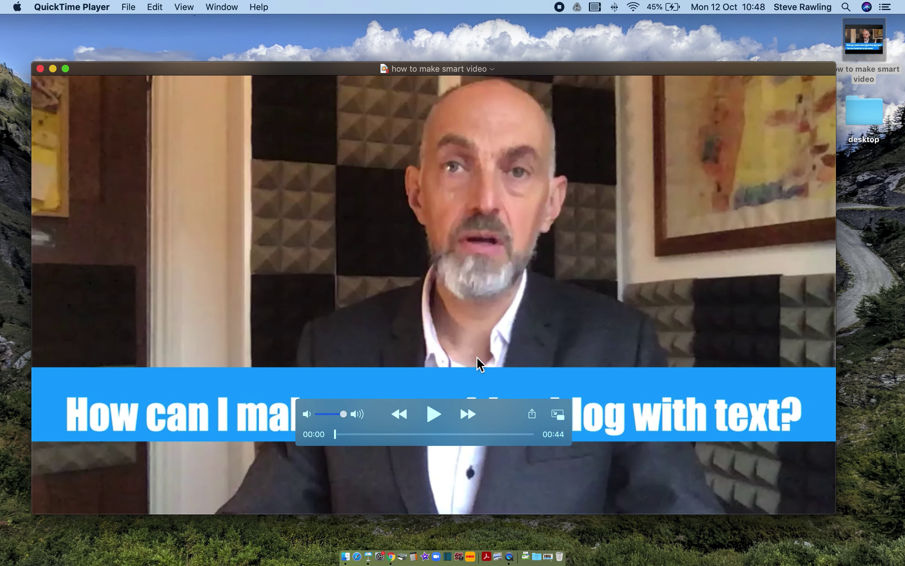
click(434, 414)
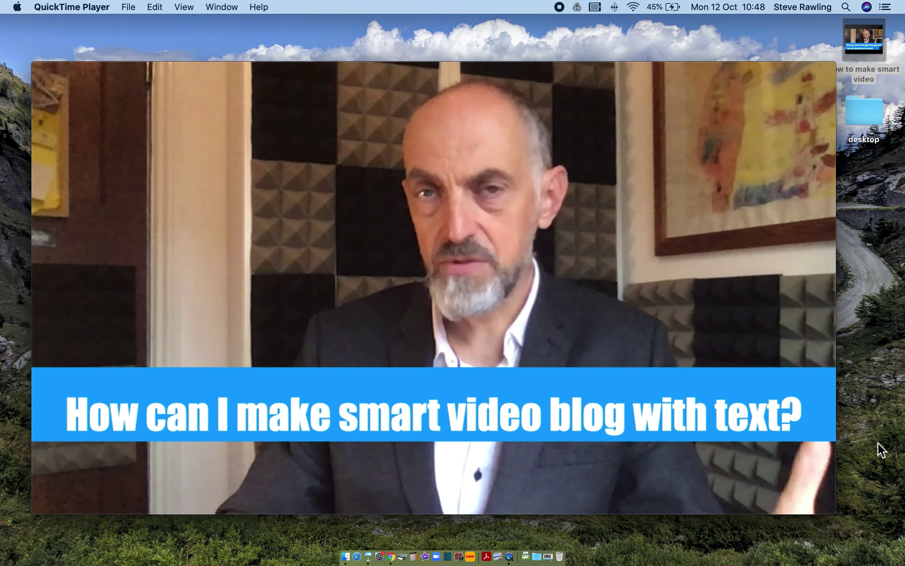
mouse_move(468, 405)
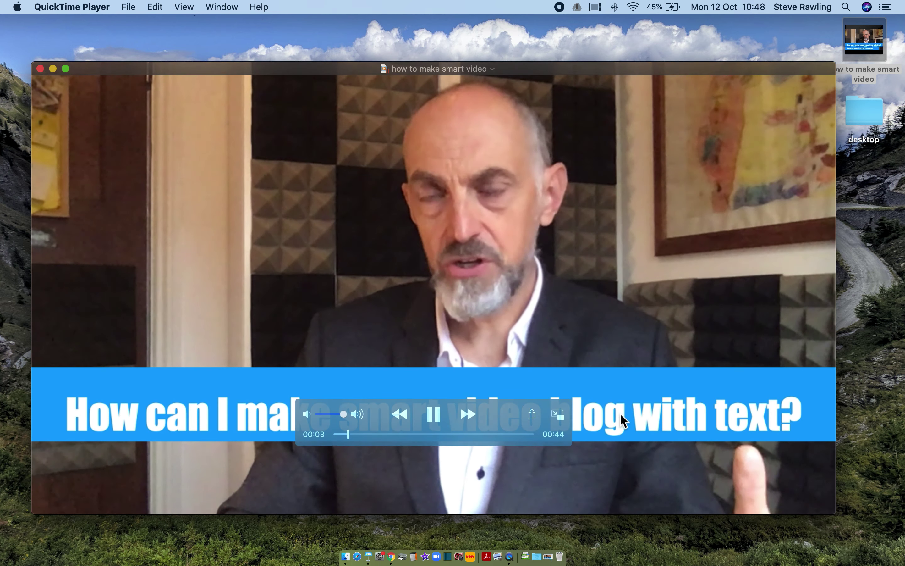
click(434, 415)
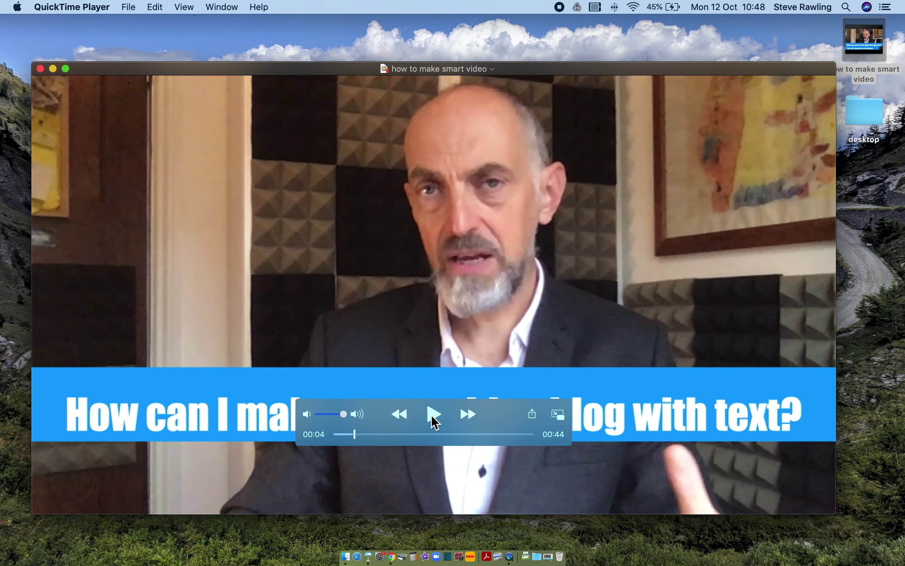